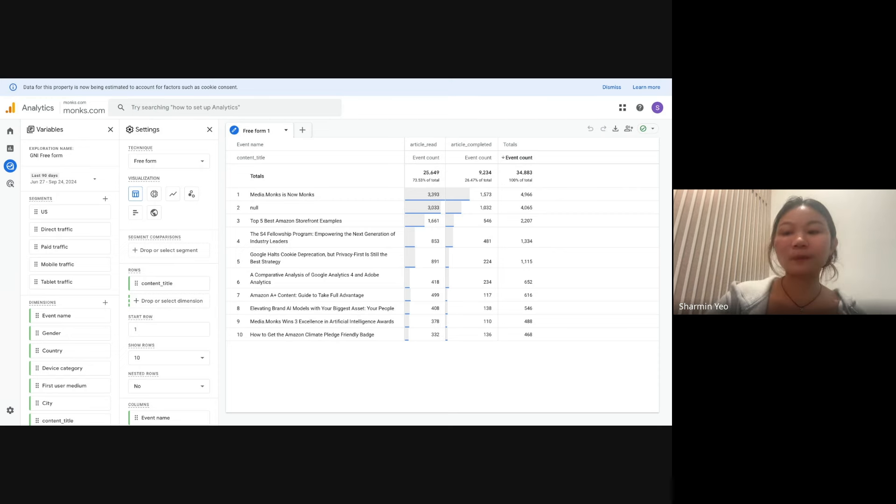
pyautogui.scroll(-1, 70, 280)
pyautogui.scroll(1, 66, 301)
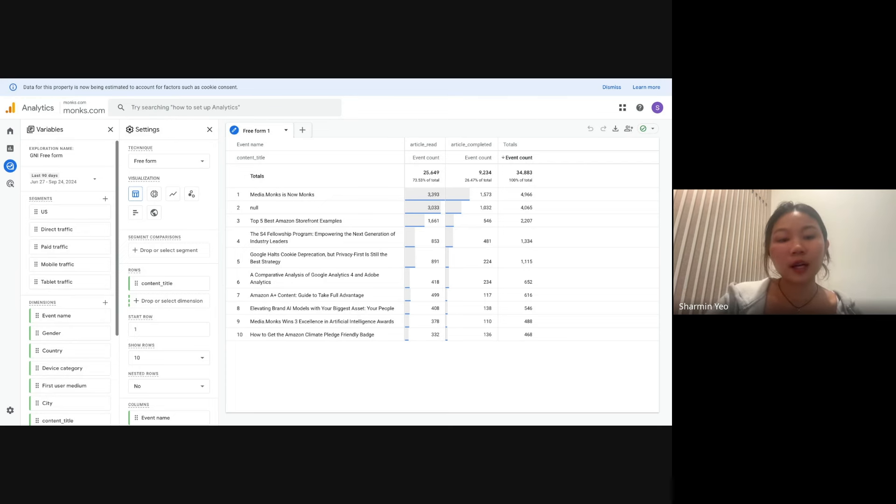
pyautogui.scroll(-2, 67, 299)
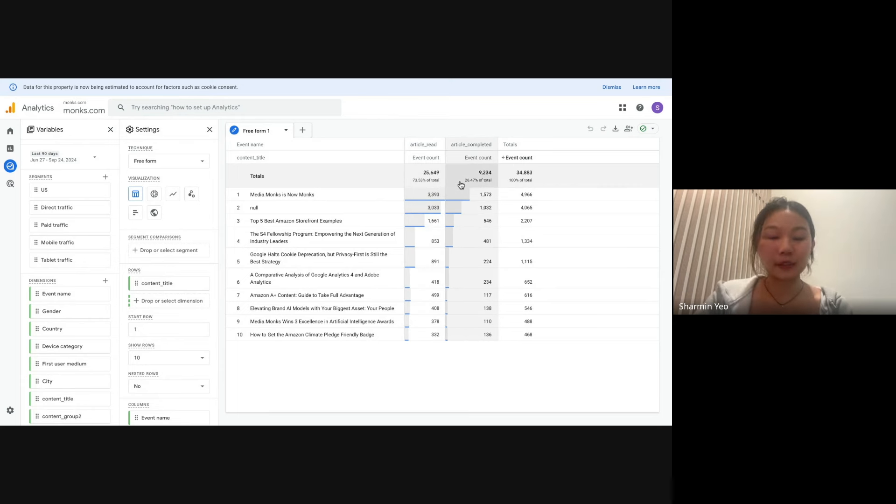
pyautogui.moveTo(130, 317)
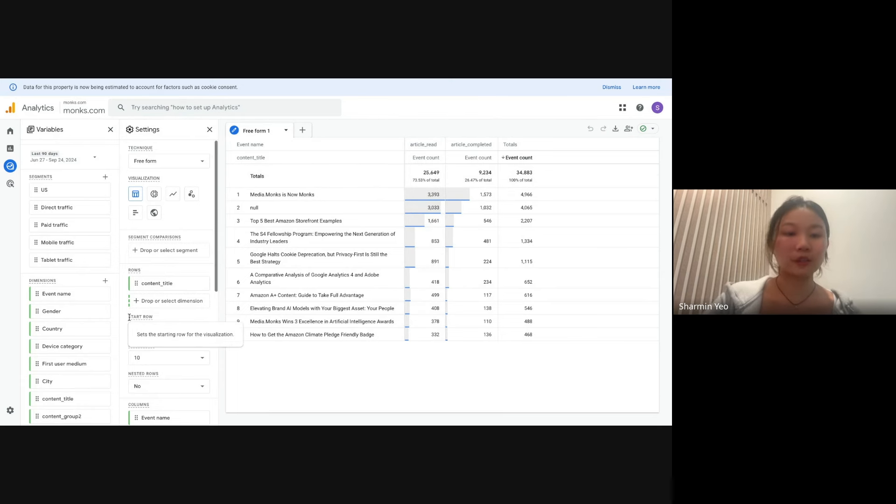
pyautogui.scroll(1, 116, 268)
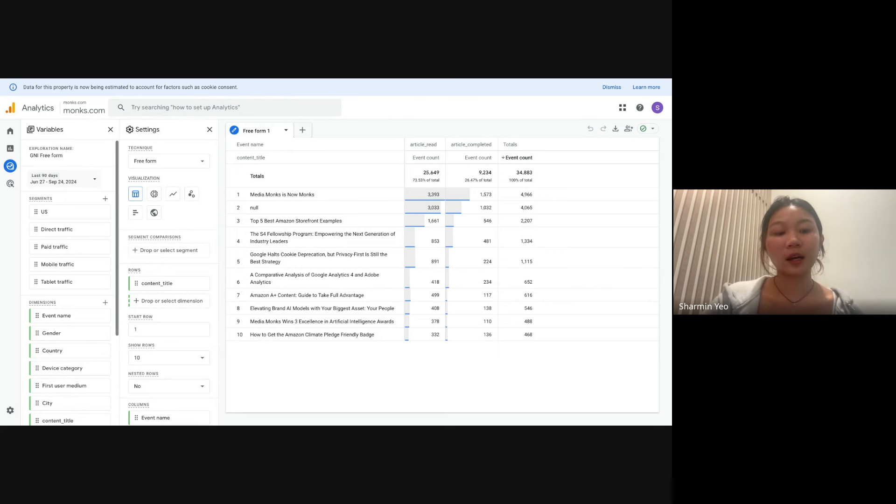
# Return to the list of explorations and open the GNI Free form exploration
pyautogui.click(19, 166)
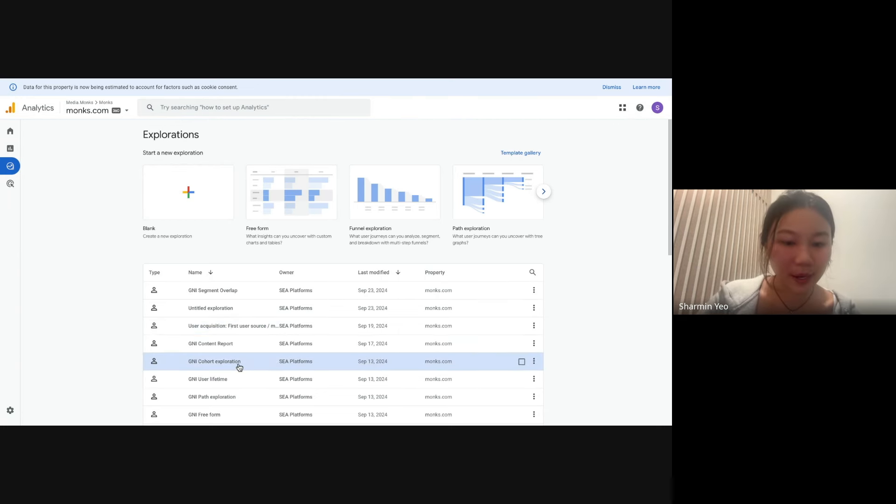
pyautogui.scroll(-1, 238, 366)
pyautogui.click(237, 397)
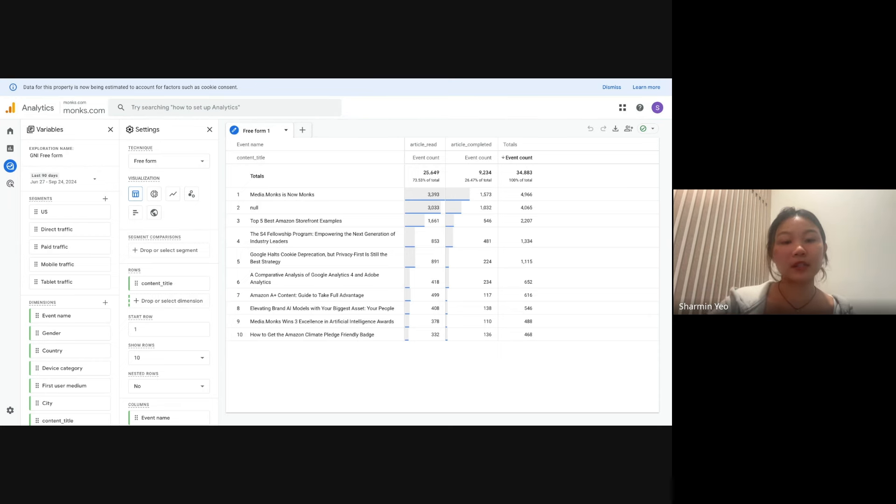
# Review the exploration's available techniques and its date range presets and calendar without applying a change
pyautogui.click(198, 157)
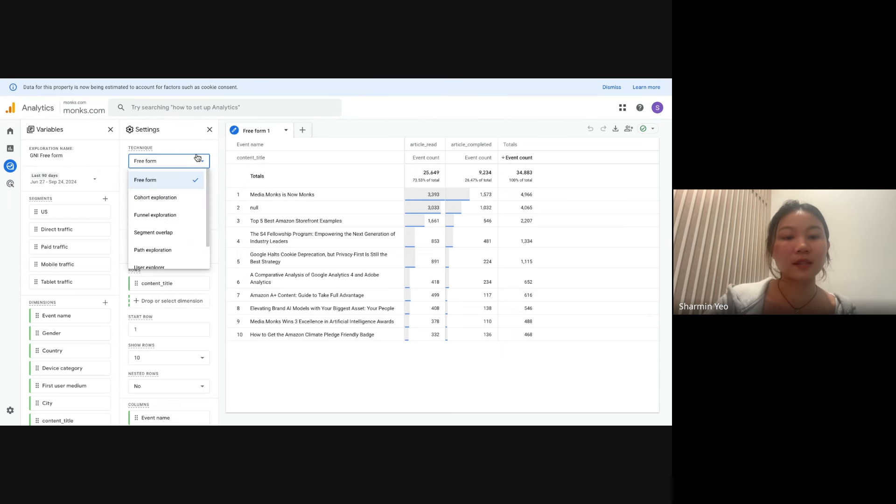
pyautogui.click(182, 145)
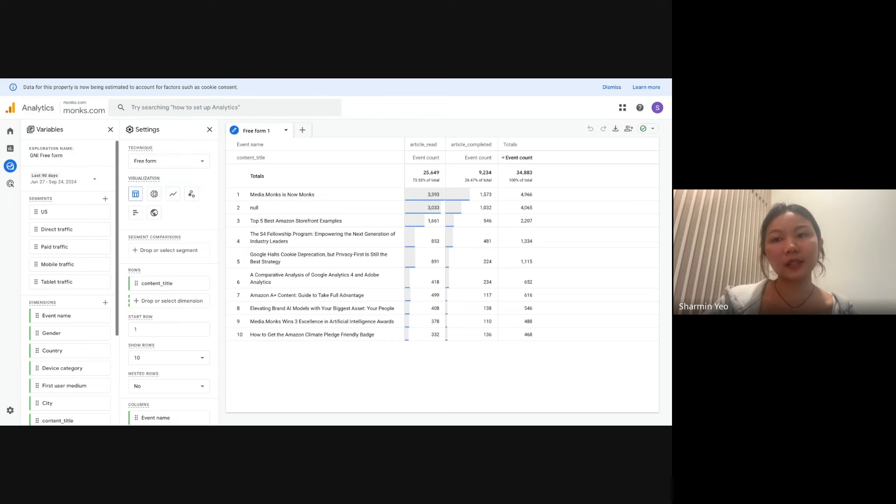
pyautogui.click(87, 180)
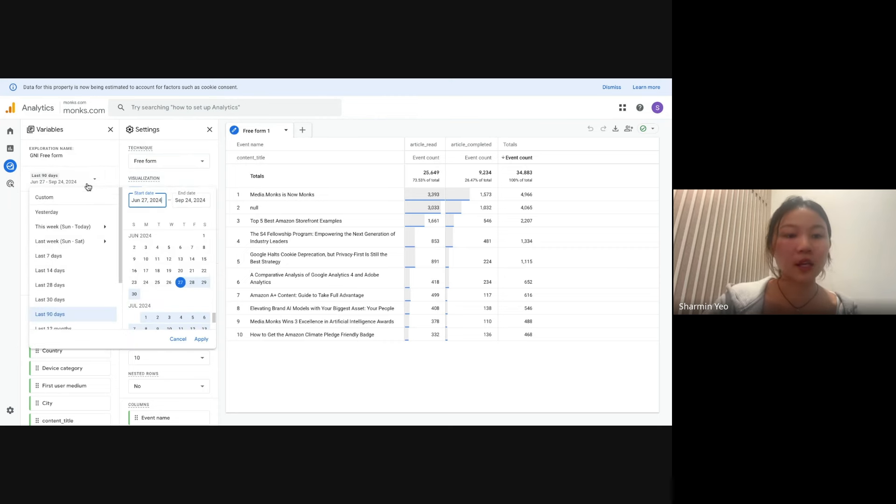
pyautogui.scroll(-3, 169, 283)
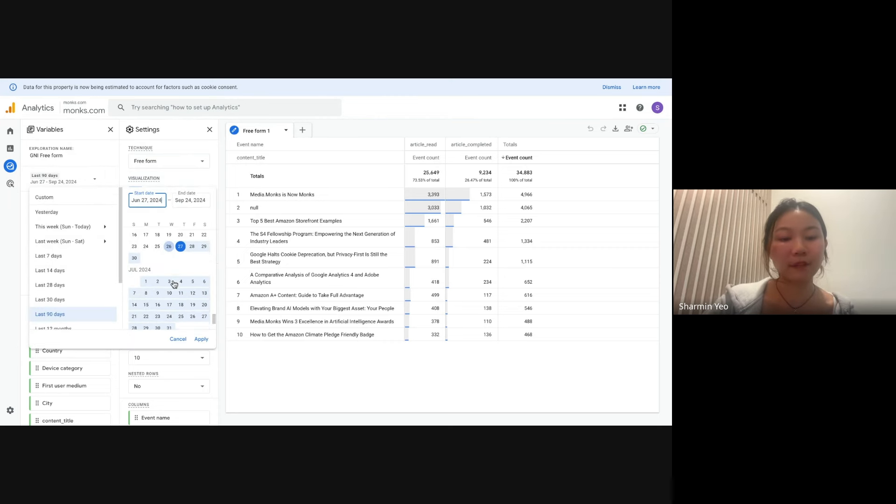
pyautogui.click(109, 149)
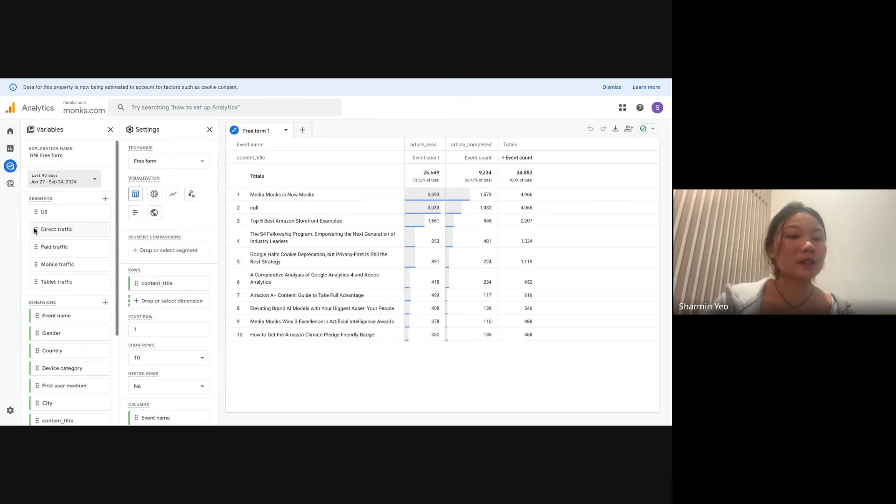
pyautogui.click(89, 181)
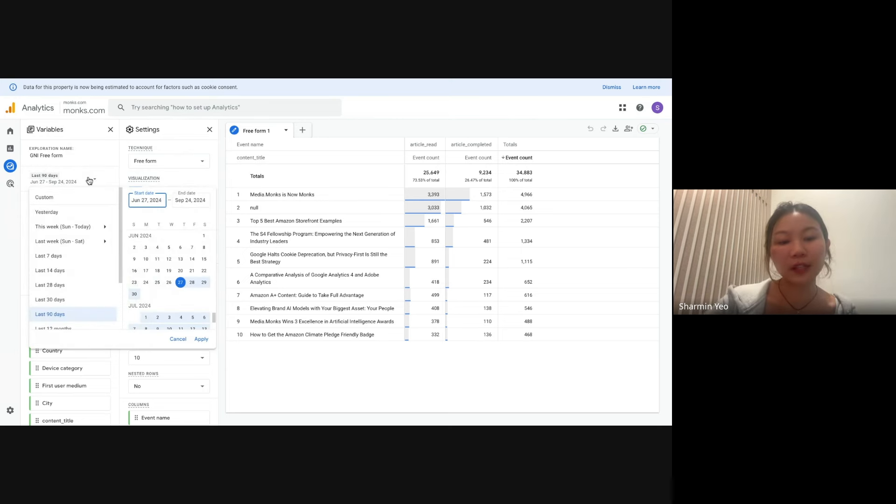
pyautogui.scroll(-2, 140, 273)
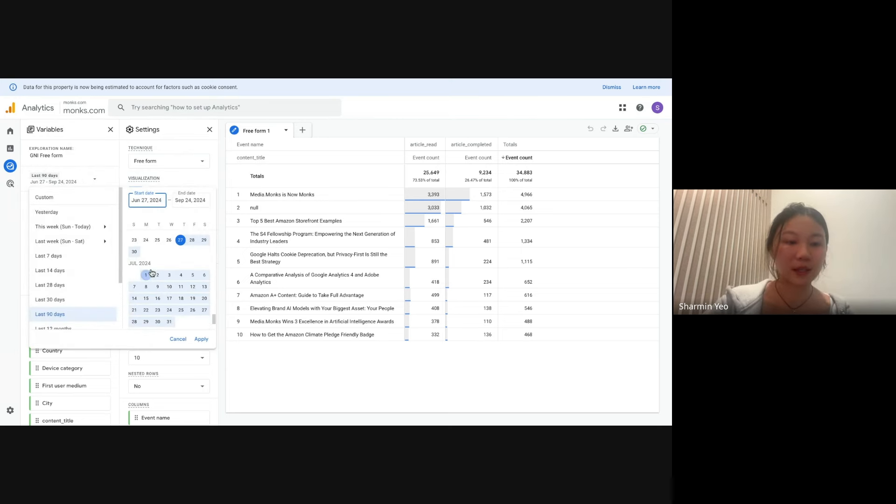
pyautogui.scroll(-1, 68, 270)
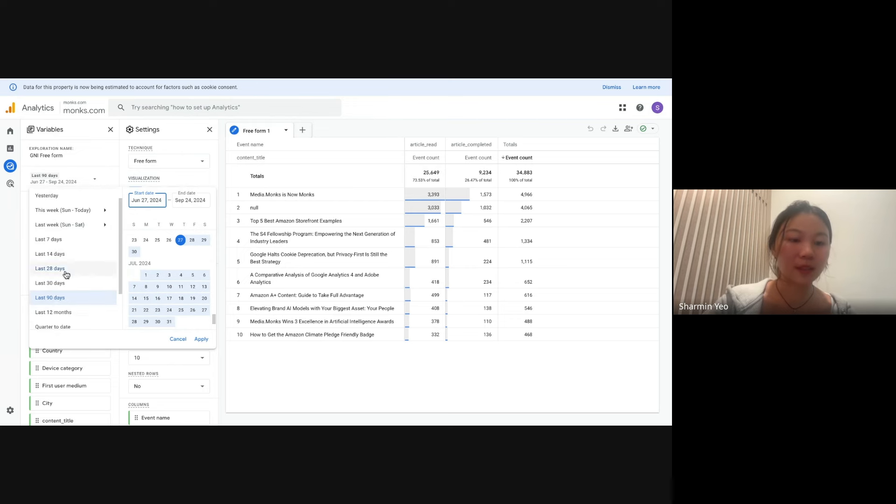
pyautogui.click(20, 254)
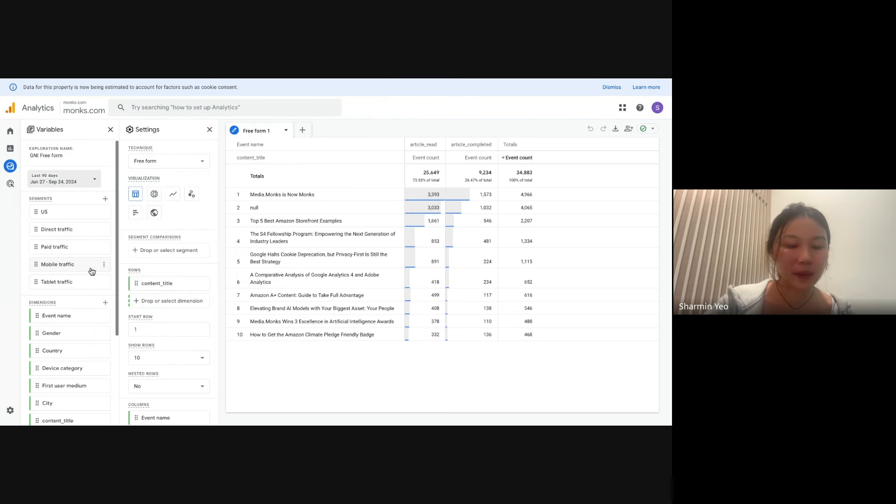
# Search the available dimensions for "content" and confirm the selection including content_group, content_group2 and content_title
pyautogui.scroll(-2, 70, 210)
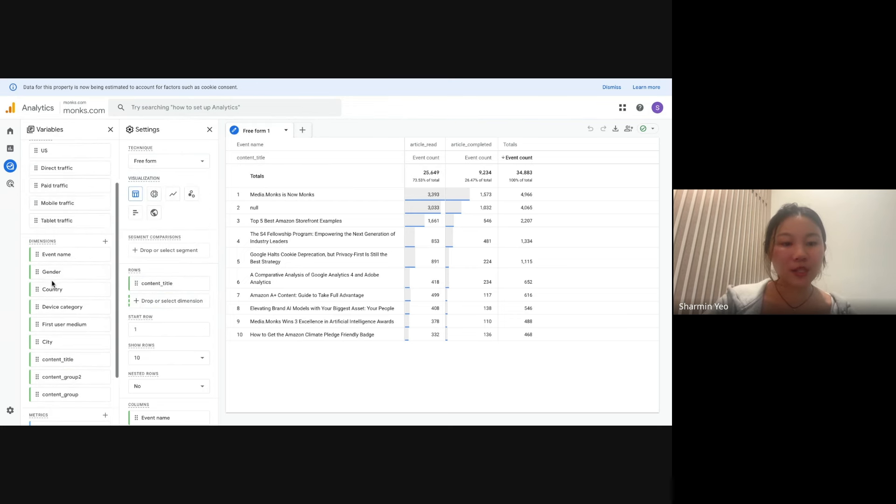
pyautogui.scroll(-1, 54, 284)
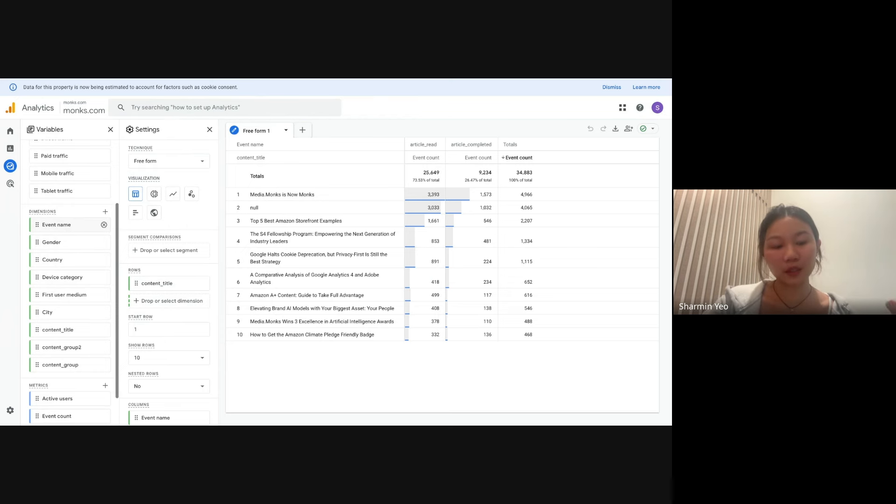
pyautogui.click(106, 213)
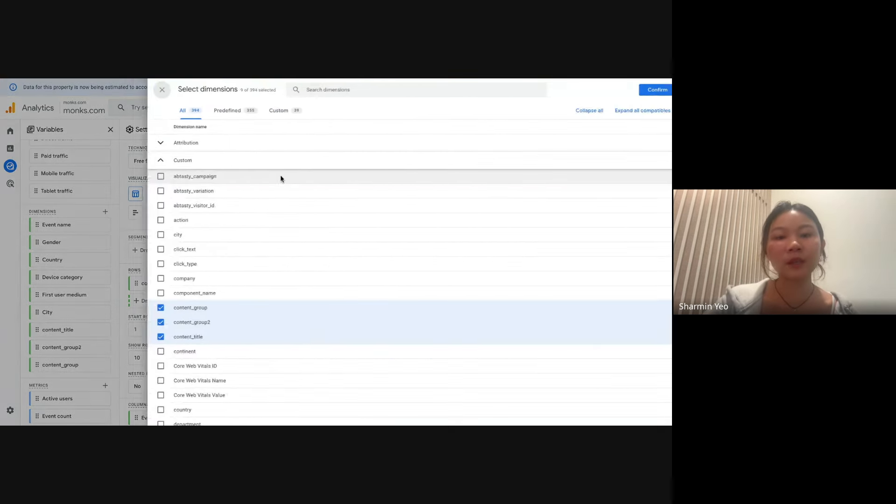
pyautogui.click(335, 92)
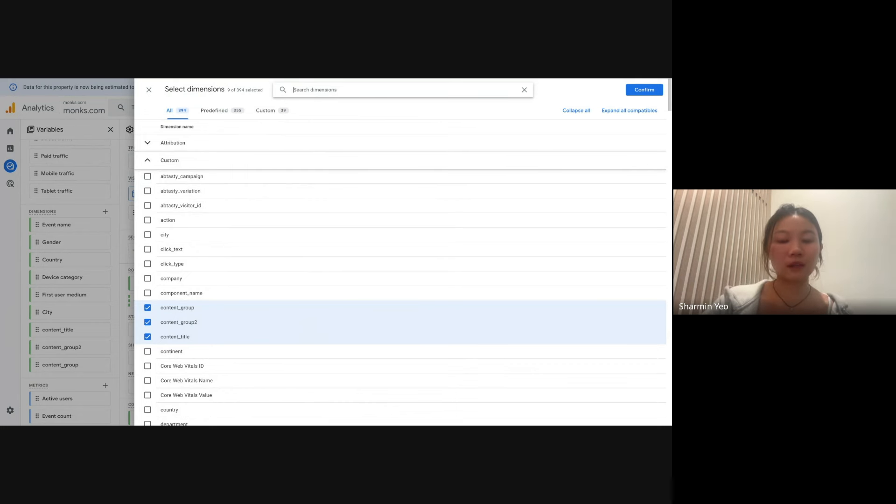
pyautogui.write('content')
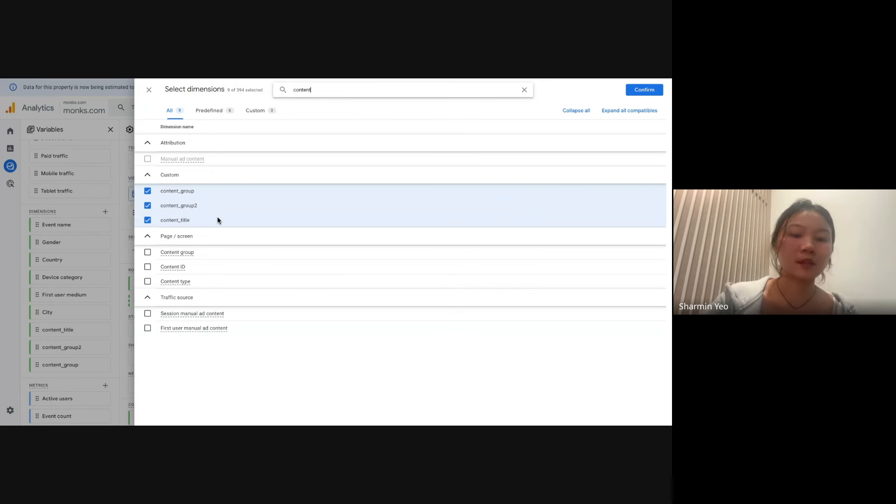
pyautogui.click(644, 90)
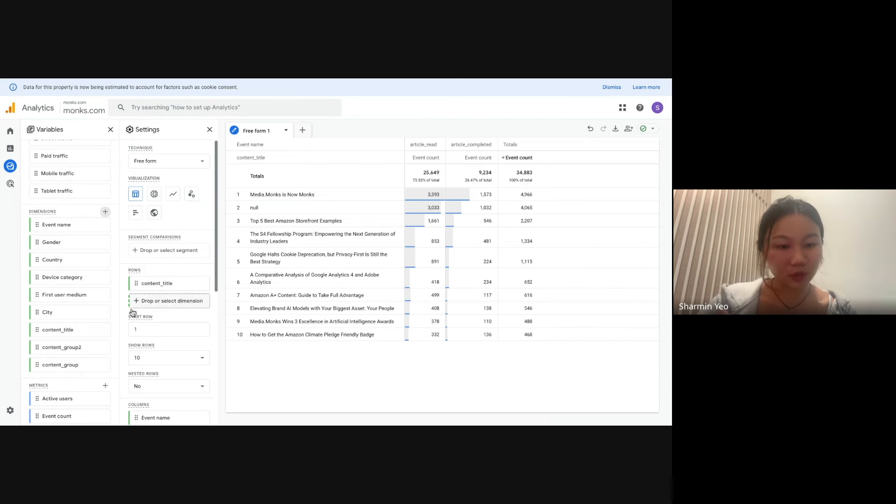
# Try to add content_title to the table rows, and view the dimensions available for an additional row
pyautogui.moveTo(65, 334); pyautogui.dragTo(168, 308)
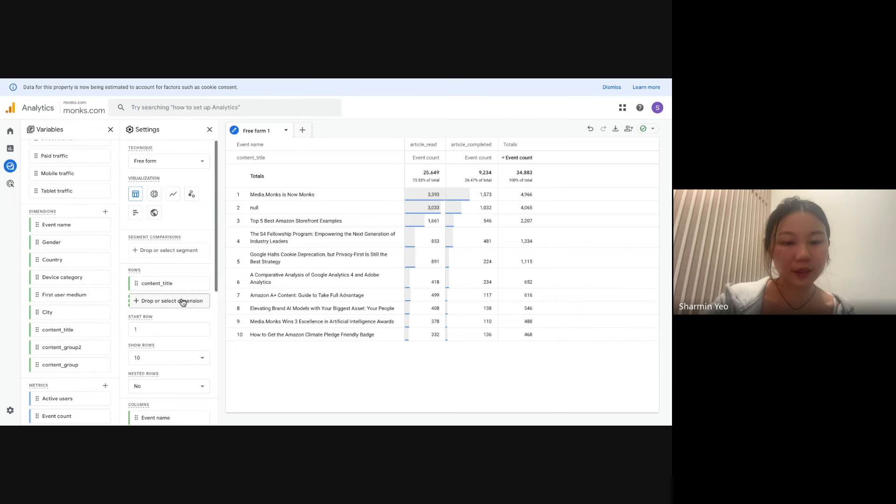
pyautogui.click(183, 302)
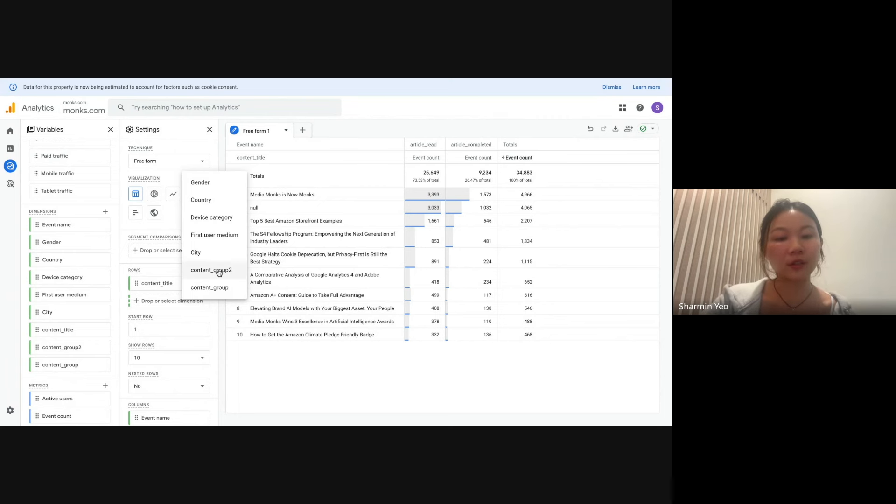
pyautogui.click(216, 310)
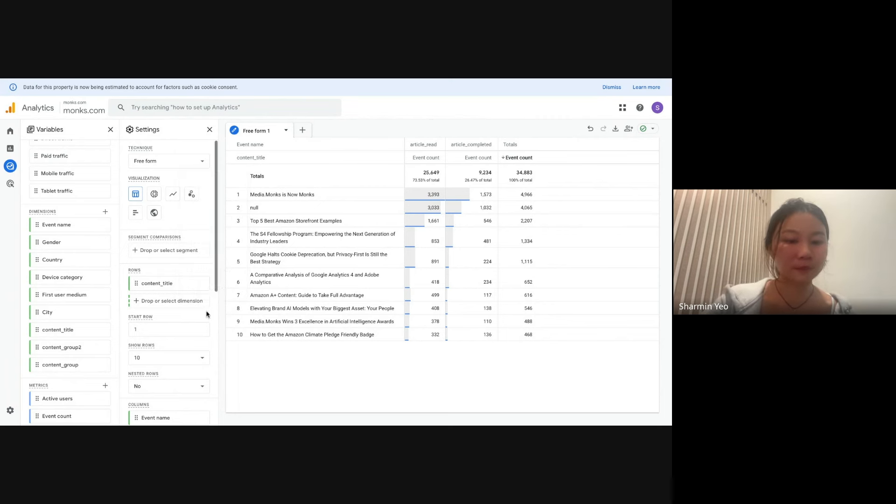
# Search the available metrics for "event" and confirm the selection including Event count
pyautogui.scroll(-1, 96, 313)
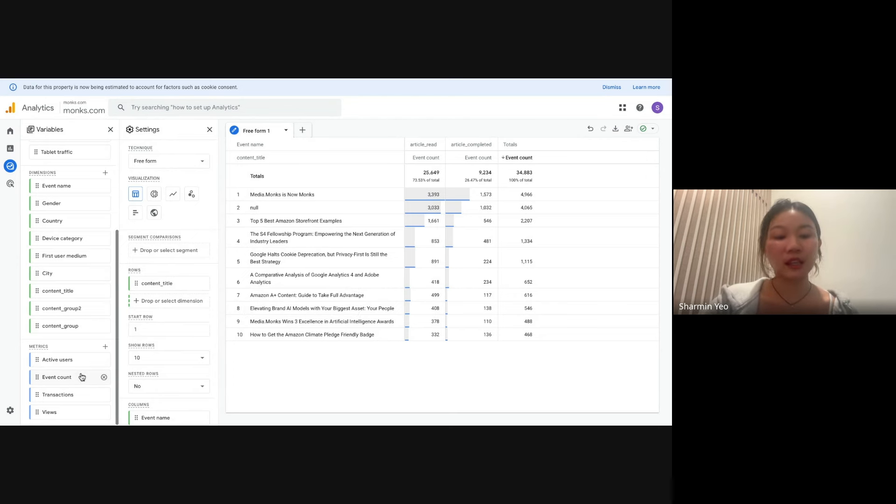
pyautogui.click(105, 347)
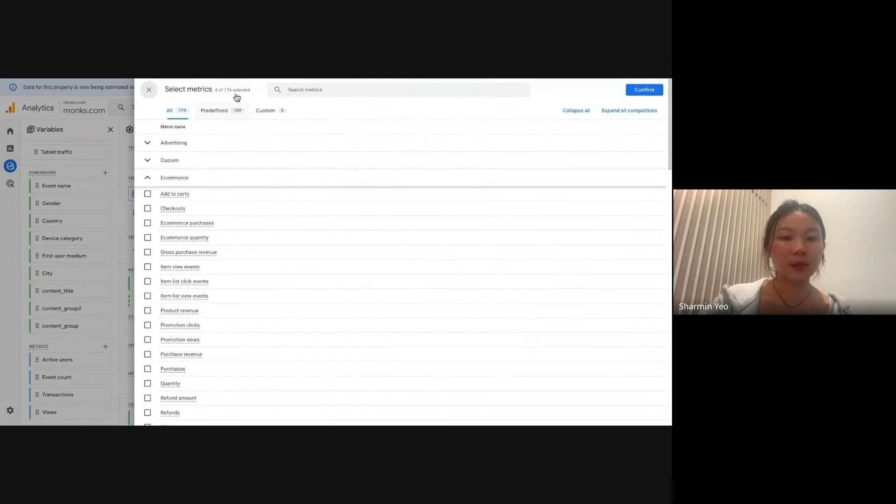
pyautogui.click(320, 89)
pyautogui.write('event')
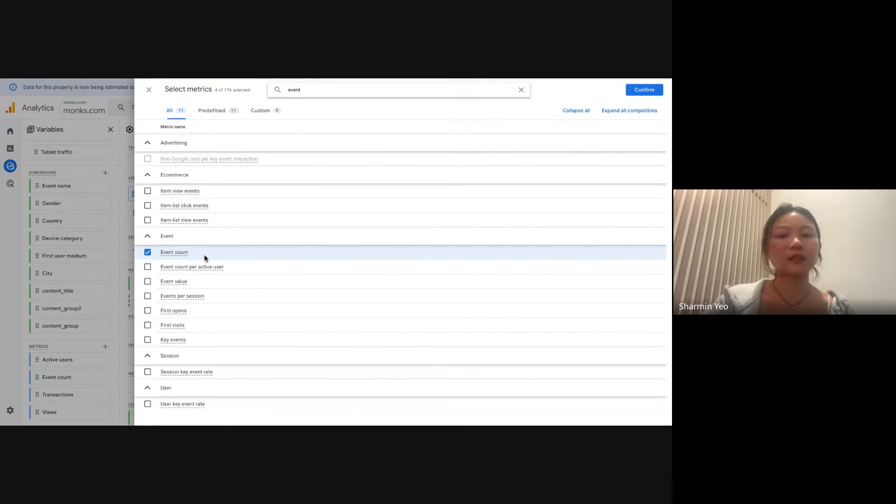
pyautogui.moveTo(204, 254)
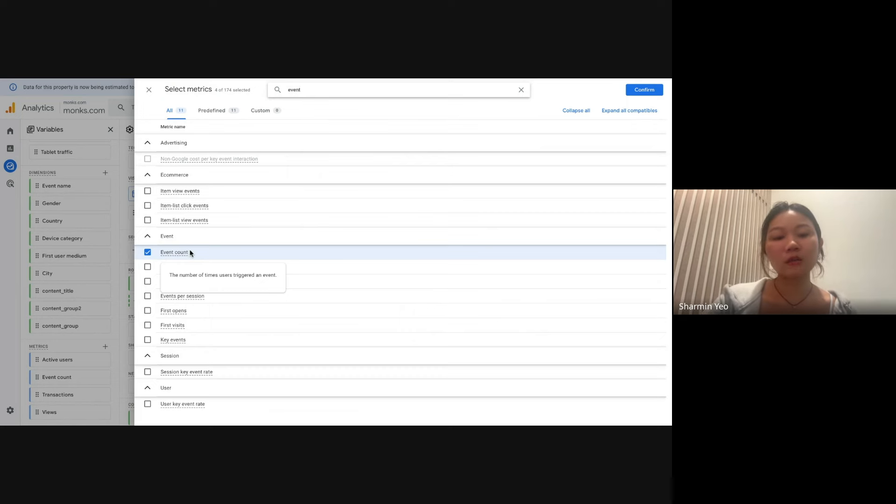
pyautogui.click(644, 89)
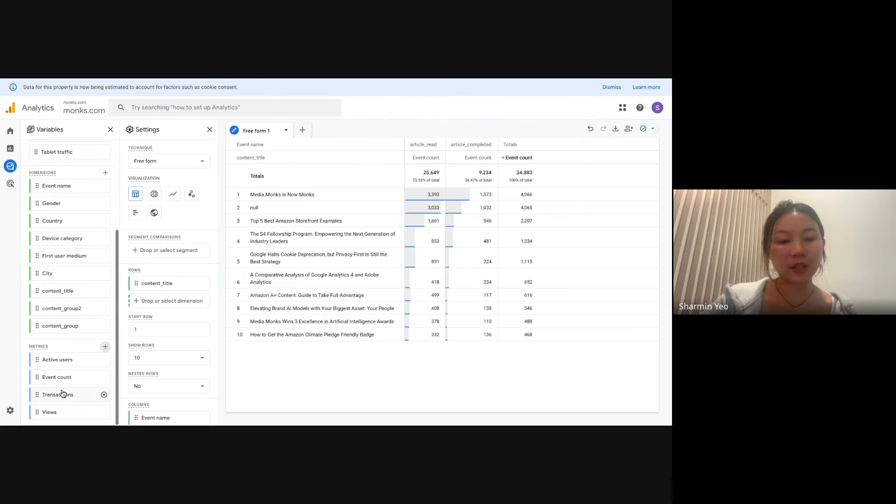
# View the metrics available as an additional value, and review the table's row, column and filter settings
pyautogui.scroll(-5, 170, 354)
pyautogui.scroll(-1, 170, 355)
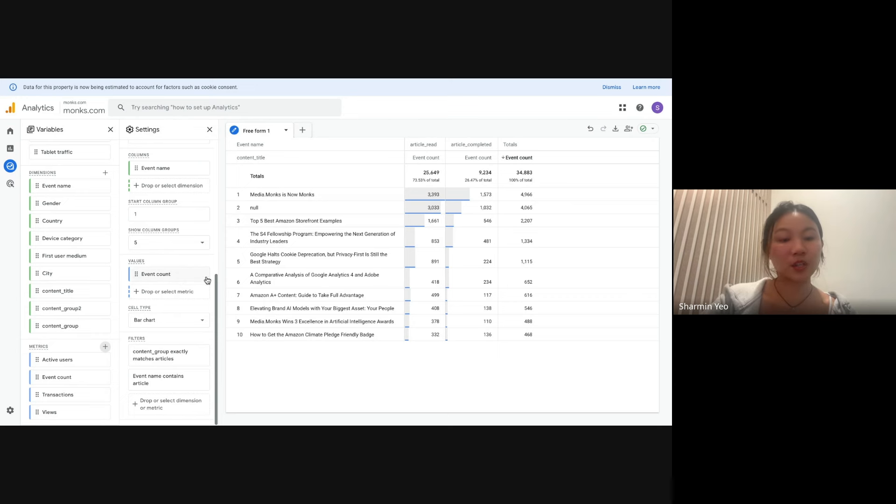
pyautogui.click(167, 293)
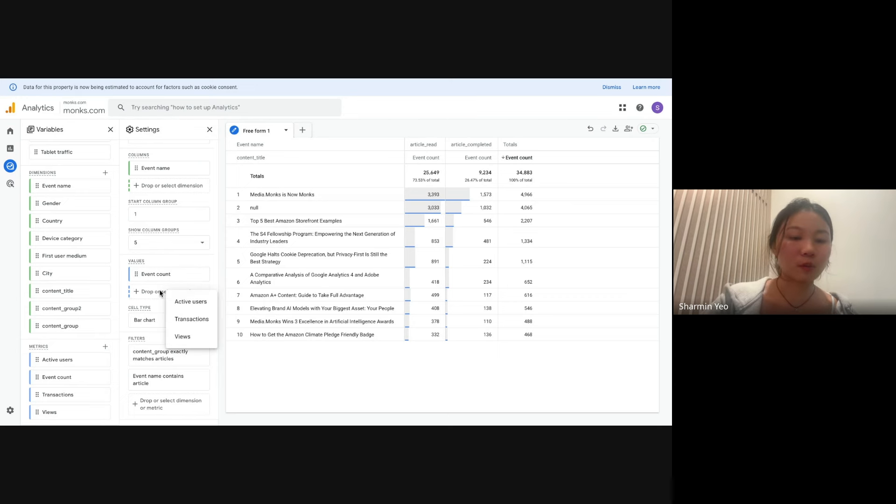
pyautogui.click(162, 294)
pyautogui.click(181, 297)
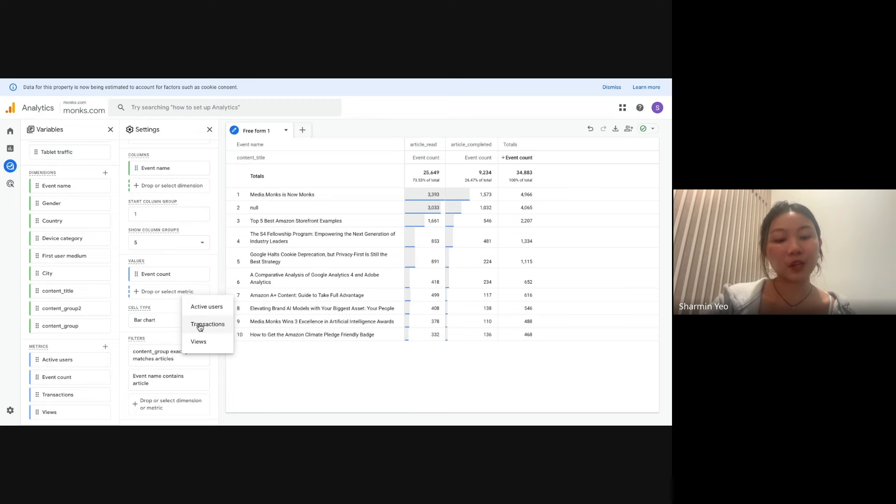
pyautogui.click(160, 297)
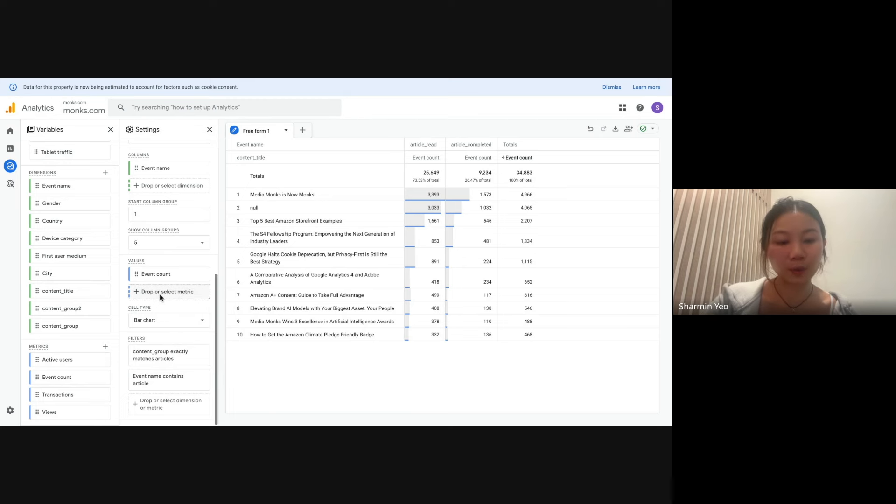
pyautogui.scroll(5, 159, 294)
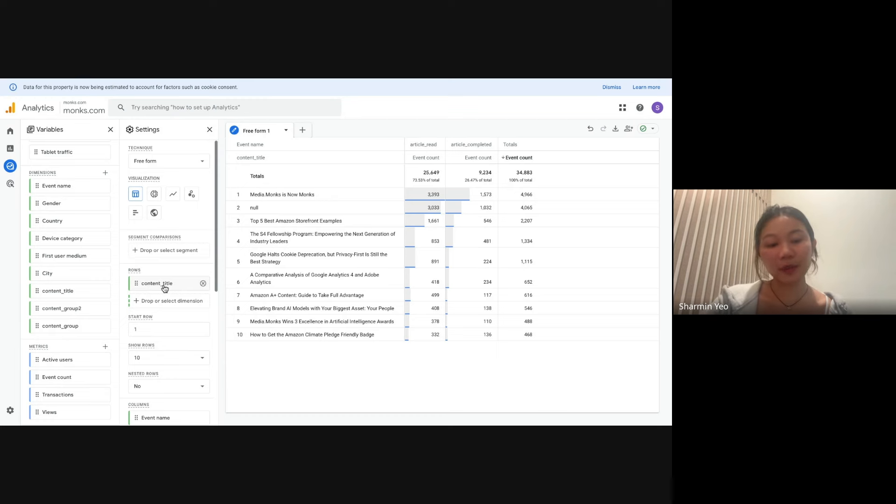
pyautogui.scroll(-5, 165, 288)
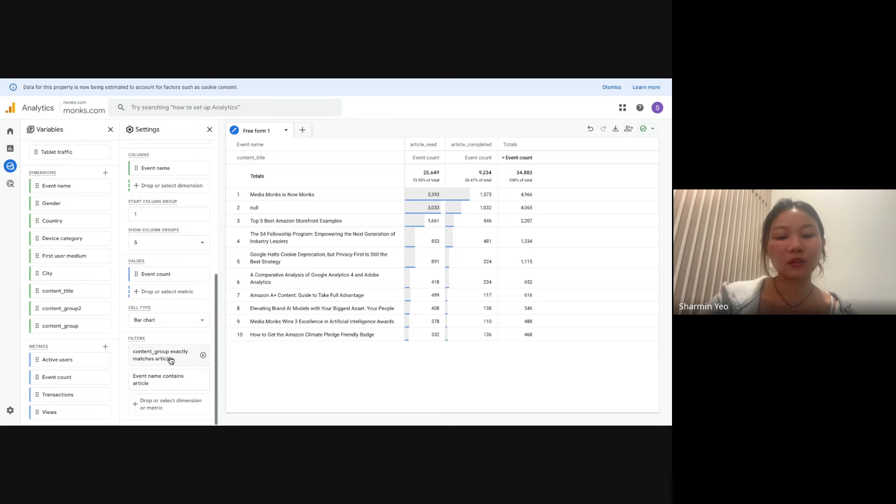
# Review the Event name filter condition in the free form table's filters and reapply it as contains "article"
pyautogui.click(173, 379)
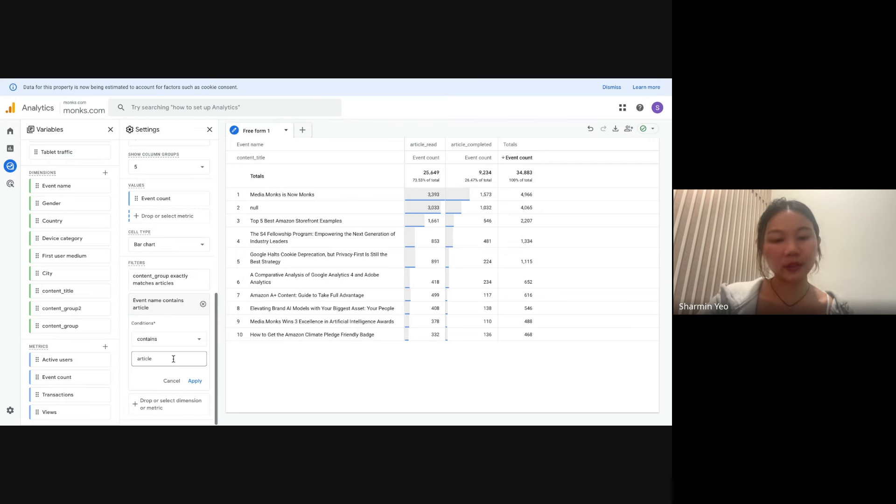
pyautogui.click(195, 382)
pyautogui.scroll(10, 186, 327)
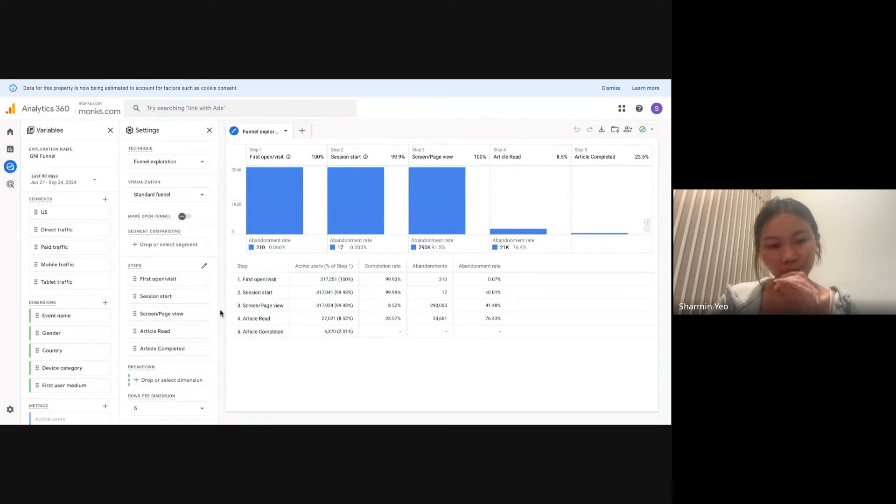
# Review the segments, dimensions, metrics, technique, visualization and step settings of the GNI Funnel exploration
pyautogui.scroll(-1, 91, 343)
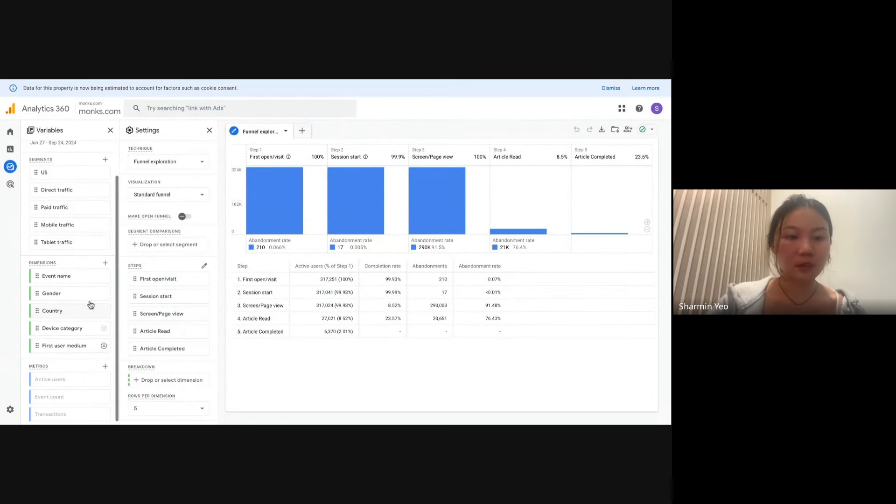
pyautogui.scroll(1, 72, 333)
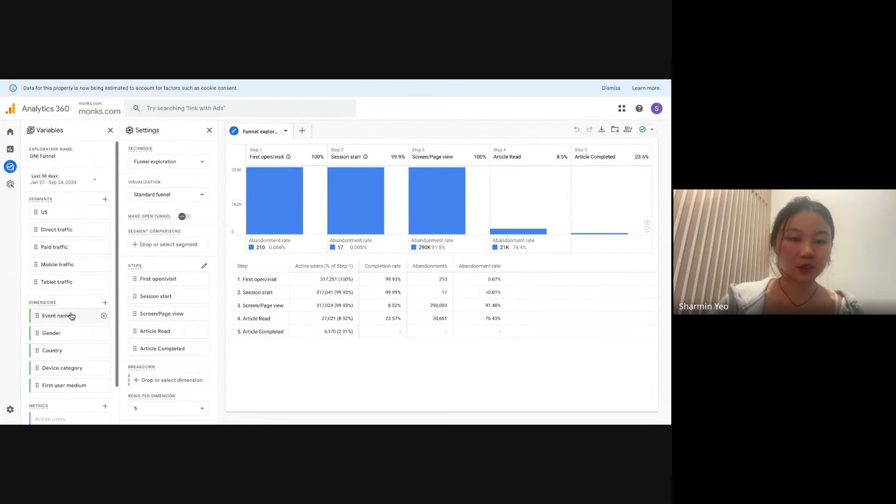
pyautogui.scroll(-1, 71, 313)
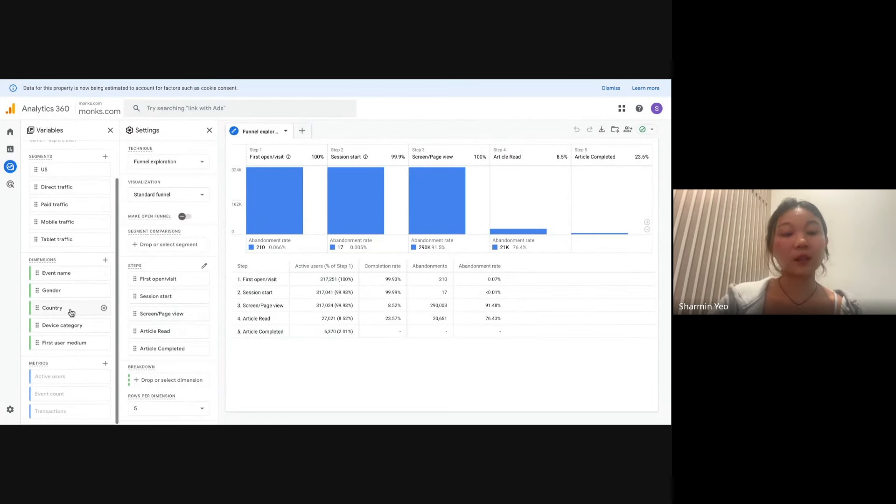
pyautogui.scroll(1, 70, 327)
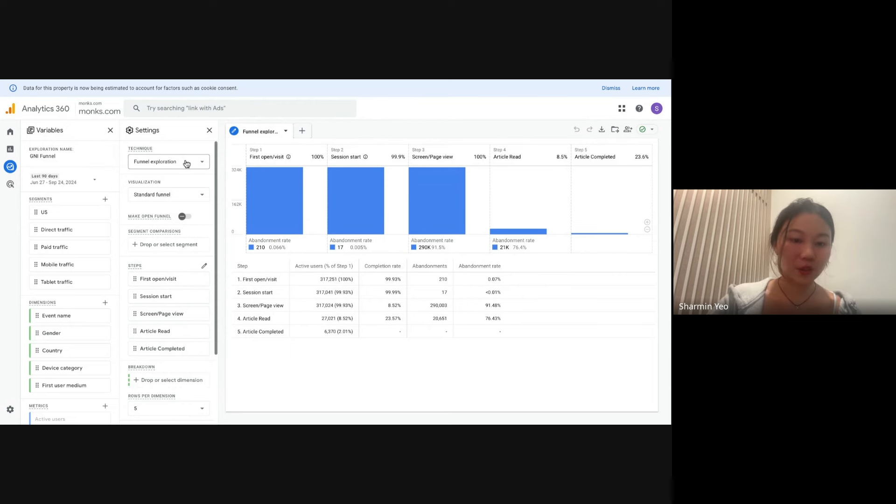
pyautogui.scroll(-1, 176, 310)
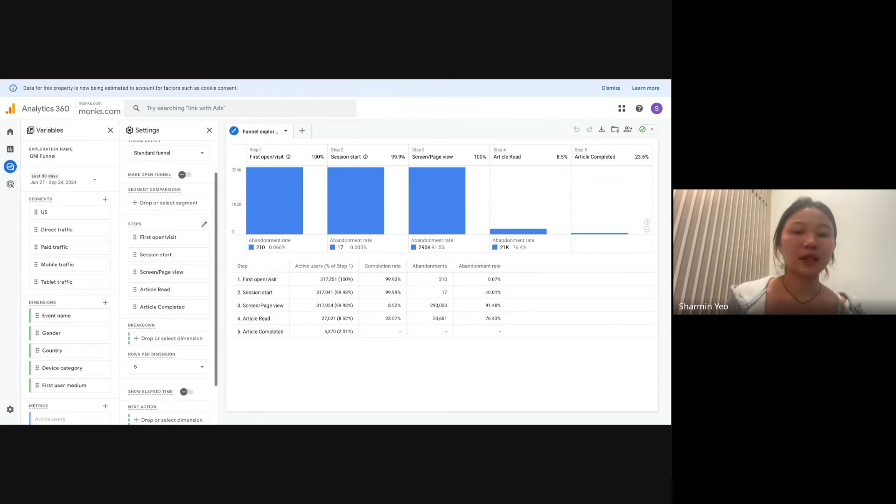
# Examine the event conditions of all five funnel steps, from First open/visit to Article Completed, and apply them without edits
pyautogui.click(204, 225)
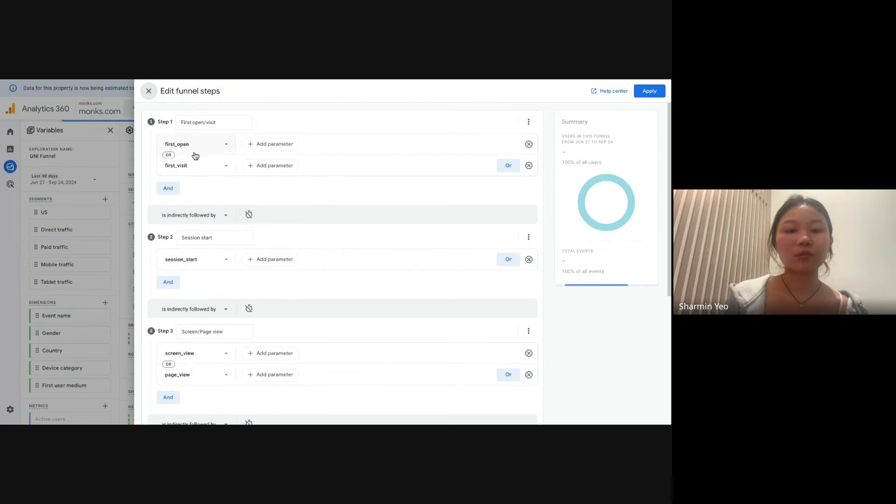
pyautogui.scroll(-1, 198, 173)
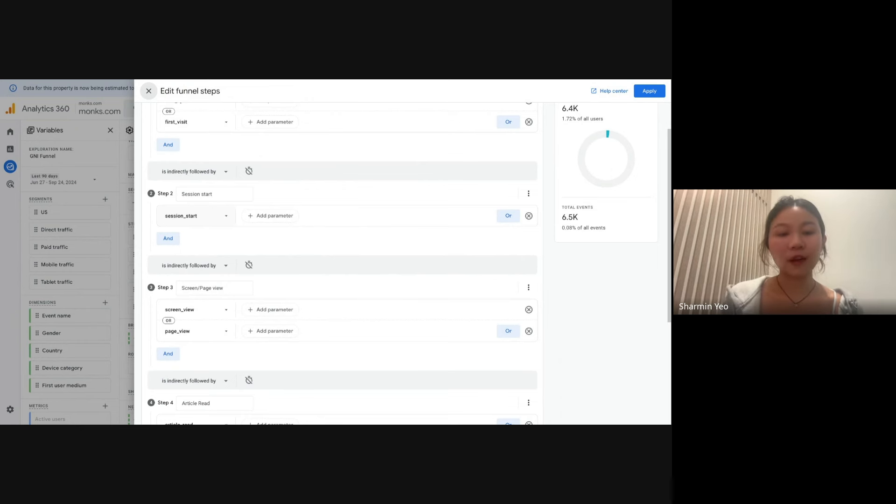
pyautogui.scroll(-1, 201, 175)
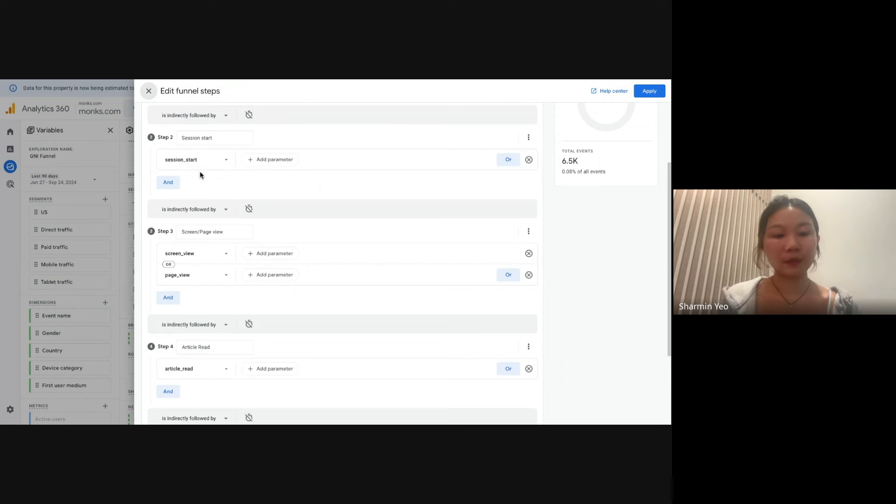
pyautogui.scroll(-1, 200, 174)
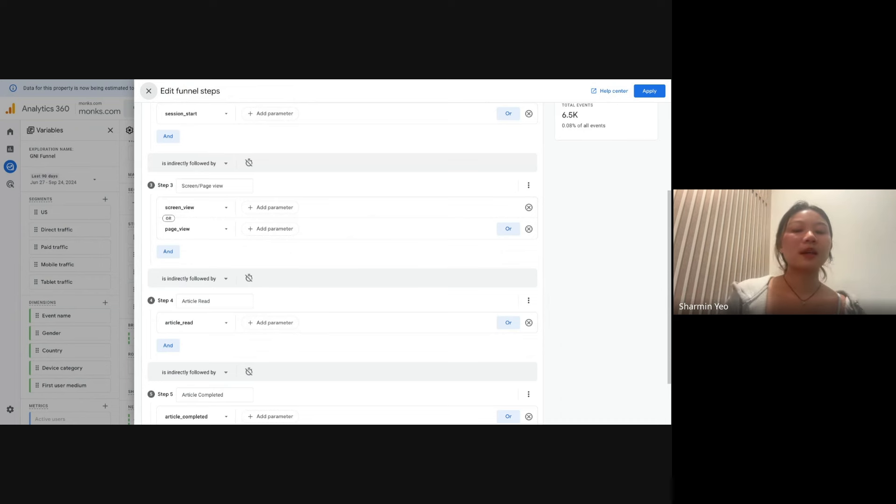
pyautogui.scroll(-3, 212, 278)
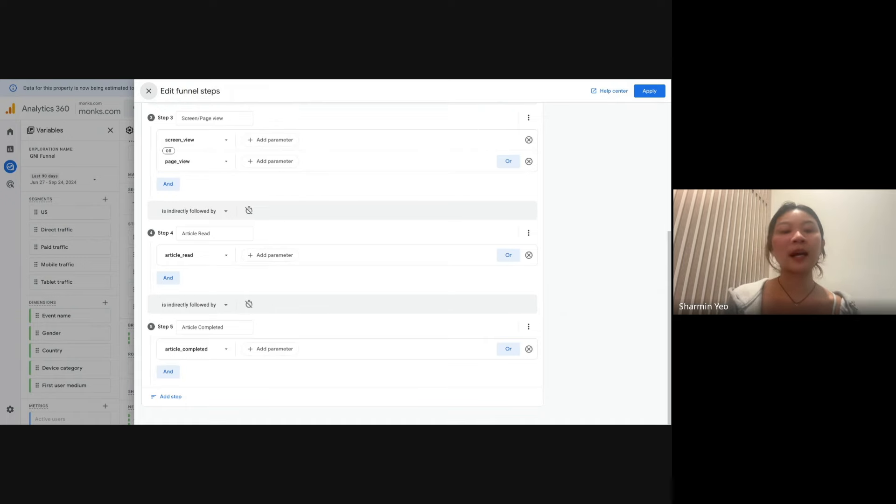
pyautogui.scroll(4, 296, 218)
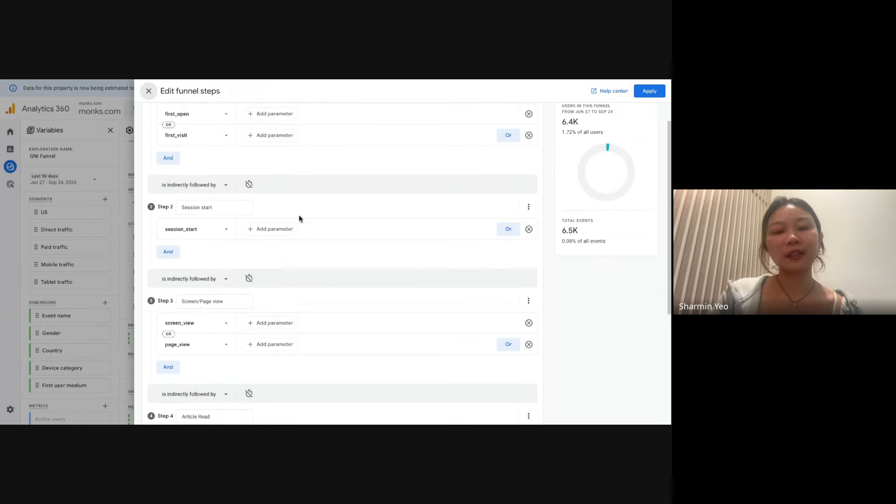
pyautogui.click(653, 92)
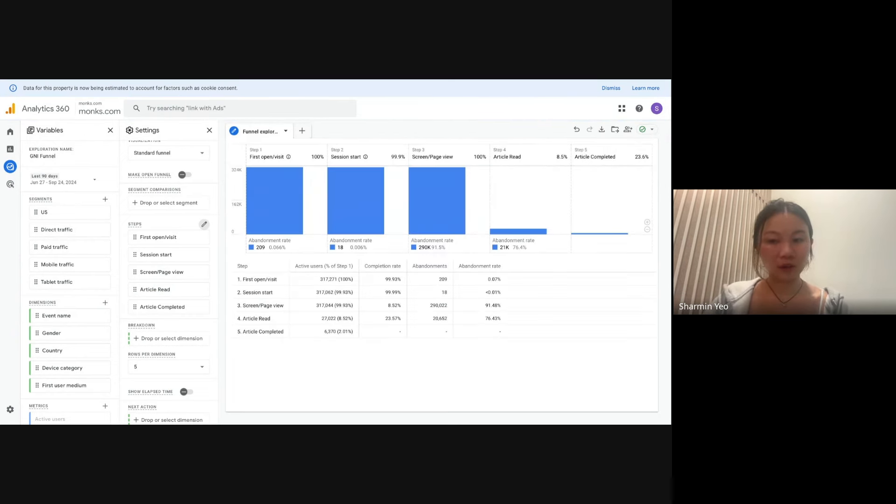
# Inspect the active users at the Screen/Page view, Article Read and Article Completed steps in the funnel chart
pyautogui.moveTo(462, 214)
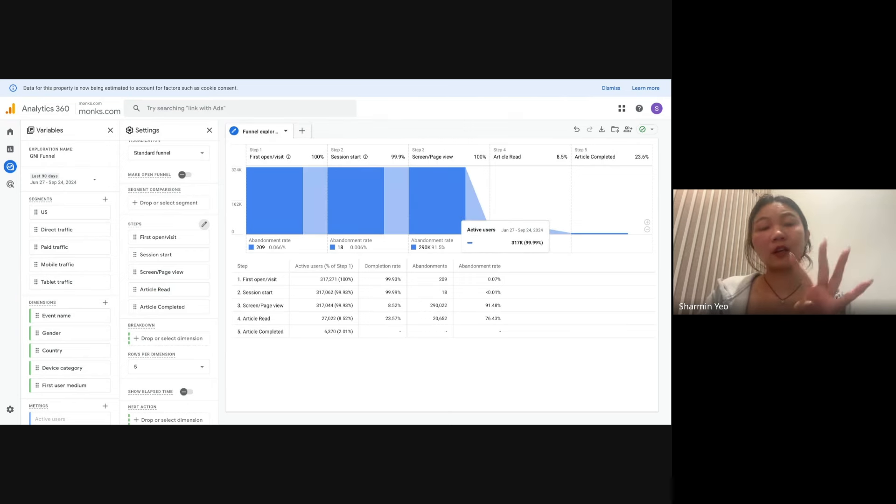
pyautogui.moveTo(525, 234)
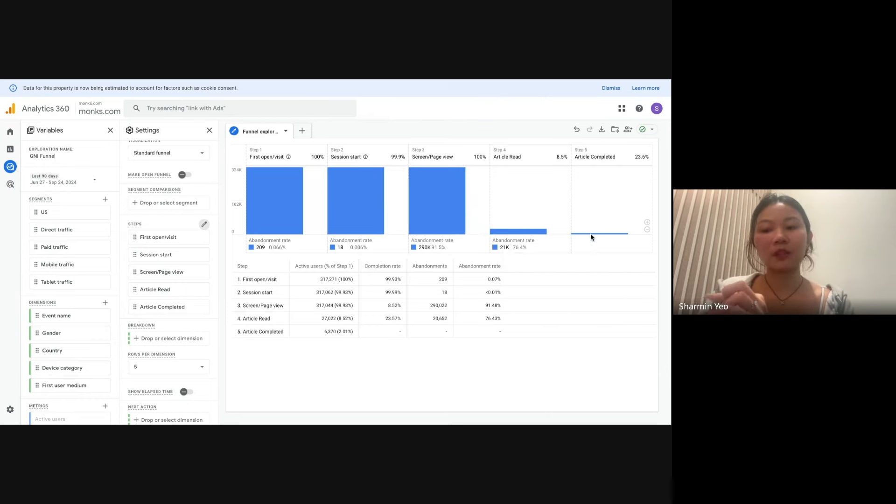
pyautogui.moveTo(592, 236)
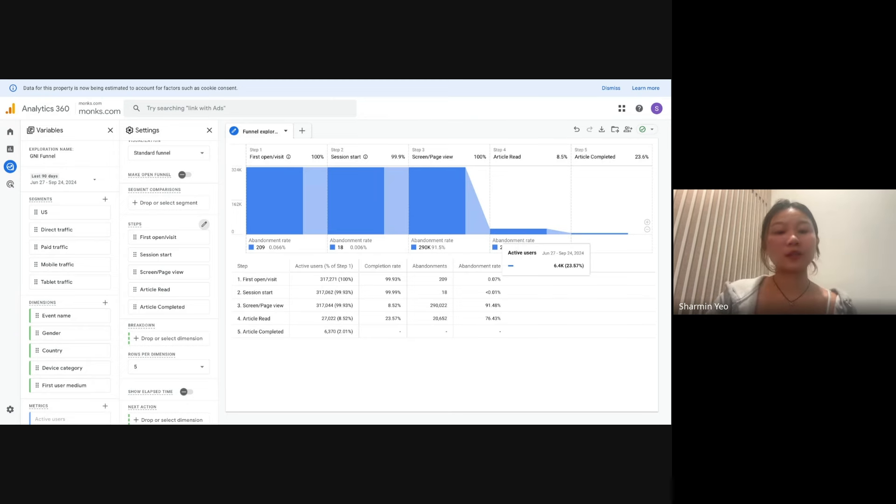
# Switch to the GNI Segment Overlap exploration, examine the session condition that defines the Engaged Users segment, and save it without edits
pyautogui.scroll(1, 200, 252)
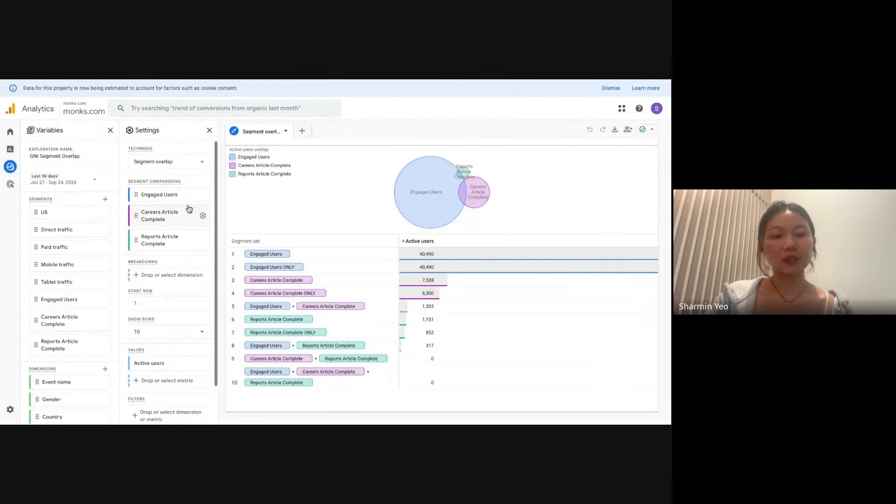
pyautogui.scroll(-4, 70, 223)
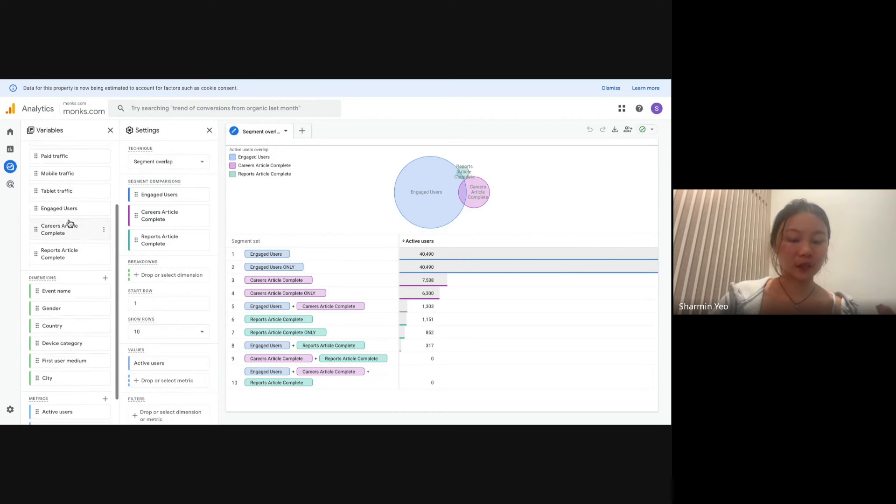
pyautogui.scroll(2, 70, 223)
pyautogui.scroll(2, 93, 304)
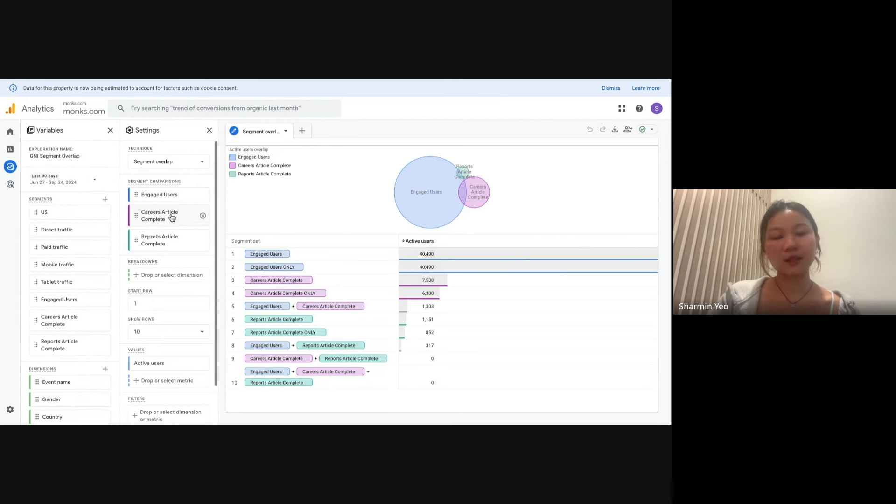
pyautogui.click(100, 300)
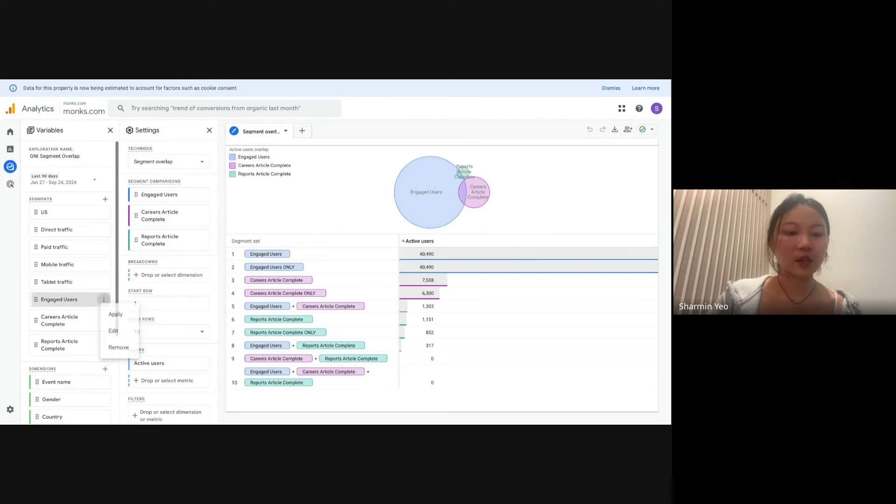
pyautogui.click(115, 331)
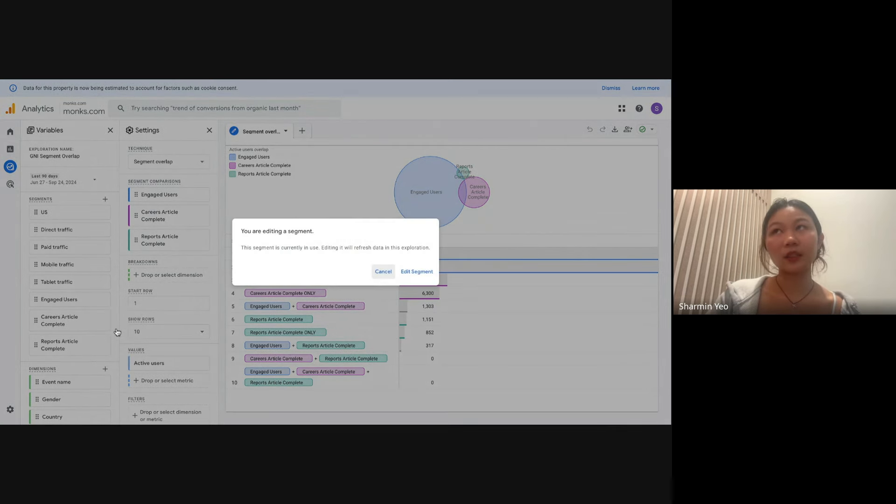
pyautogui.click(418, 273)
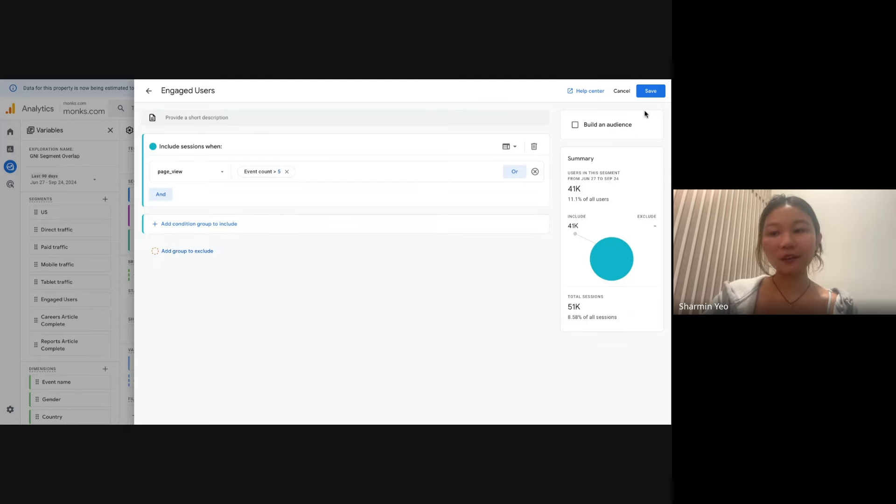
pyautogui.click(654, 96)
# Examine the event and content_group condition that defines the Careers Article Complete segment, and save it without edits
pyautogui.click(104, 321)
pyautogui.click(114, 353)
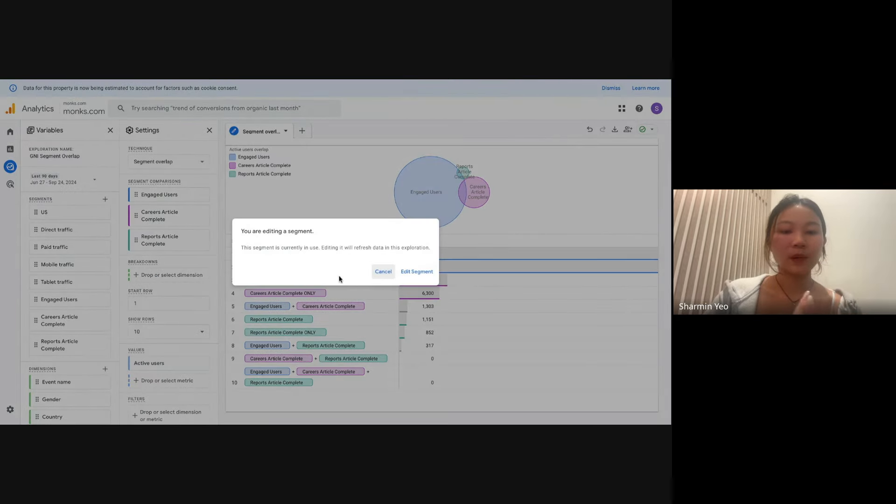
pyautogui.click(421, 273)
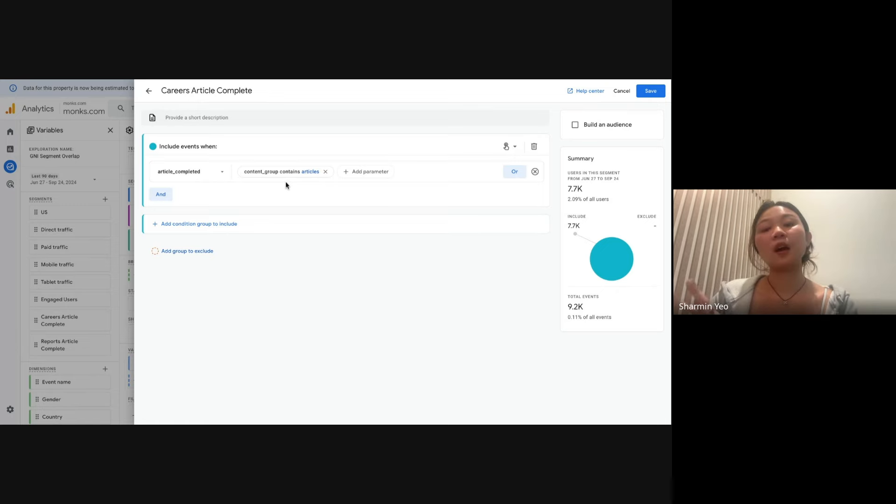
pyautogui.click(651, 91)
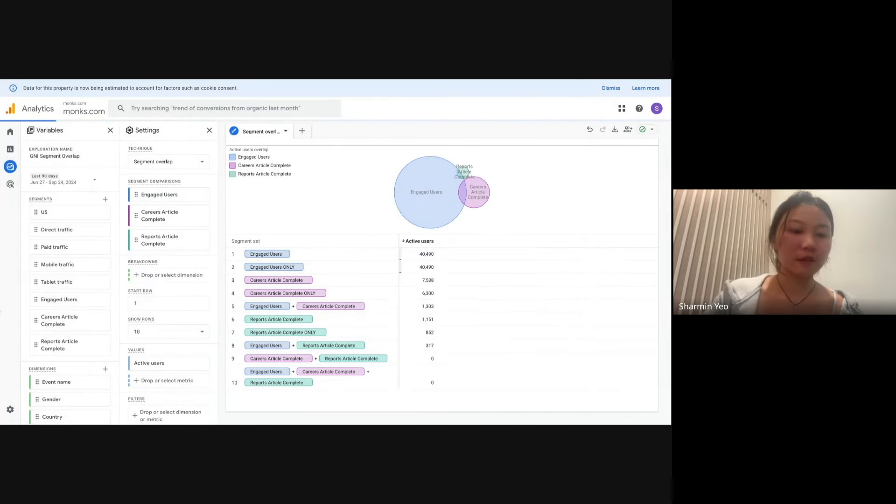
# Examine the event and content_group condition of the Reports Article Complete segment, save it without edits, and check the Engaged Users comparison's condition
pyautogui.click(103, 348)
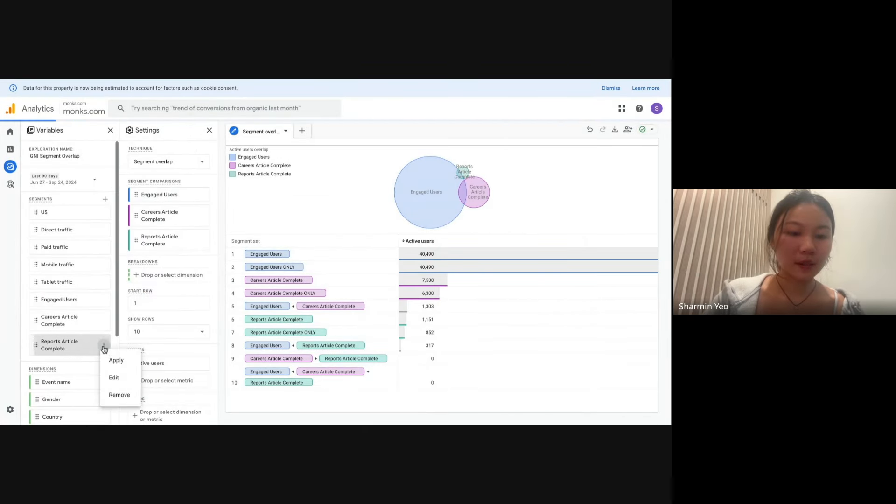
pyautogui.click(114, 378)
pyautogui.click(75, 356)
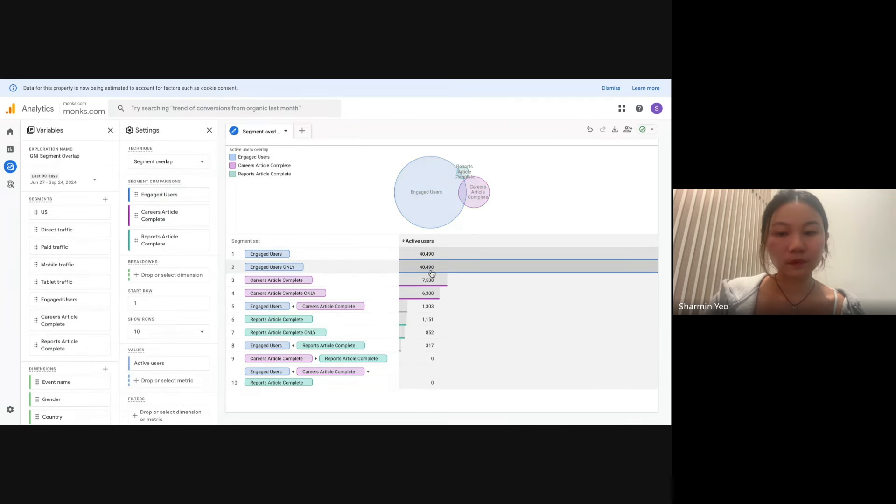
pyautogui.click(104, 345)
pyautogui.click(124, 378)
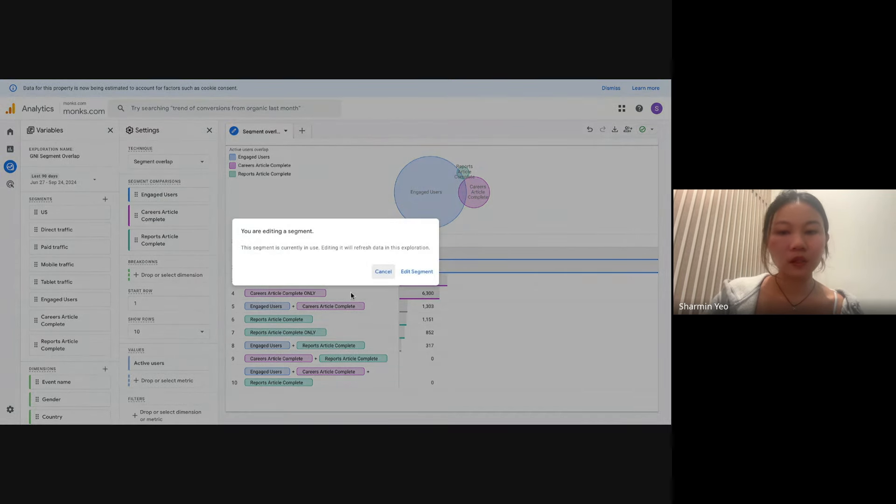
pyautogui.click(416, 272)
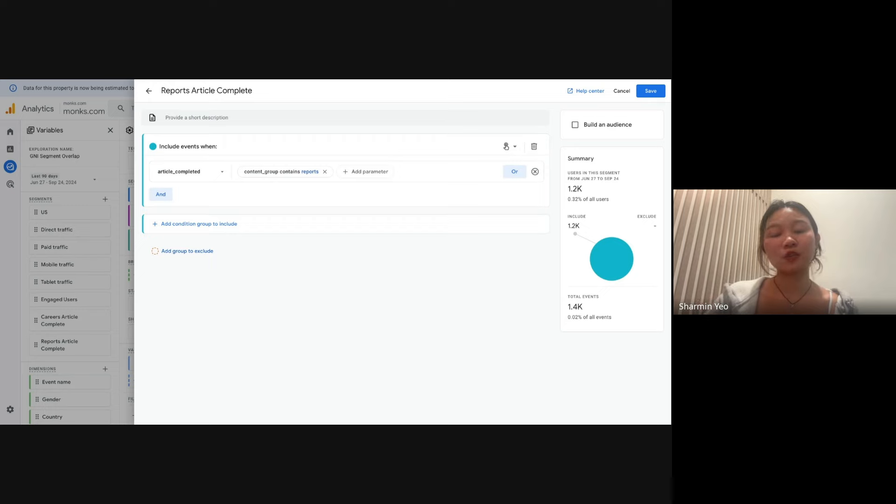
pyautogui.click(658, 92)
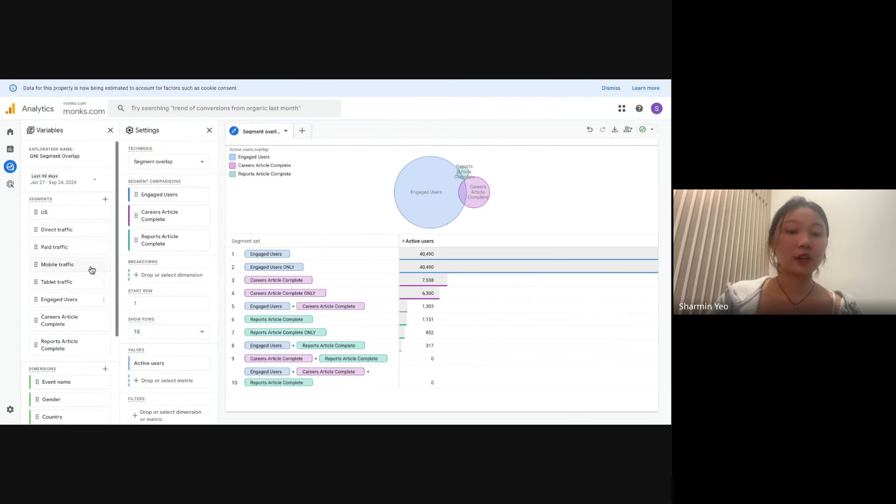
pyautogui.moveTo(174, 200)
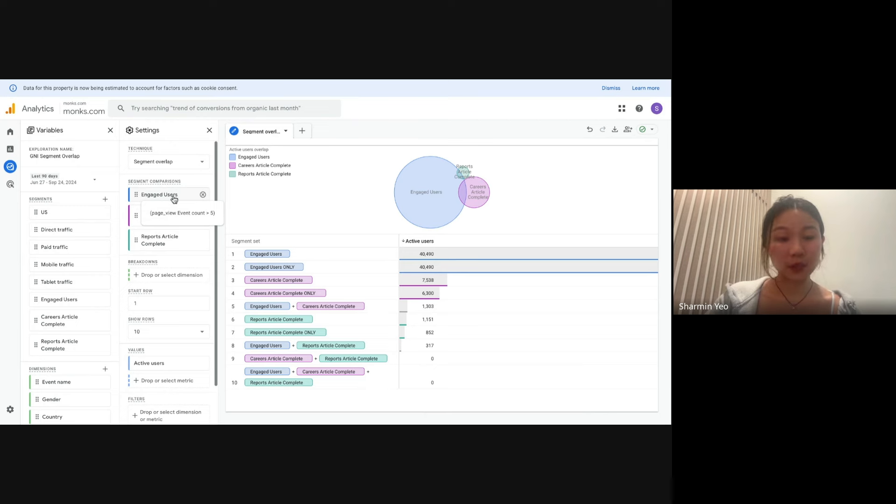